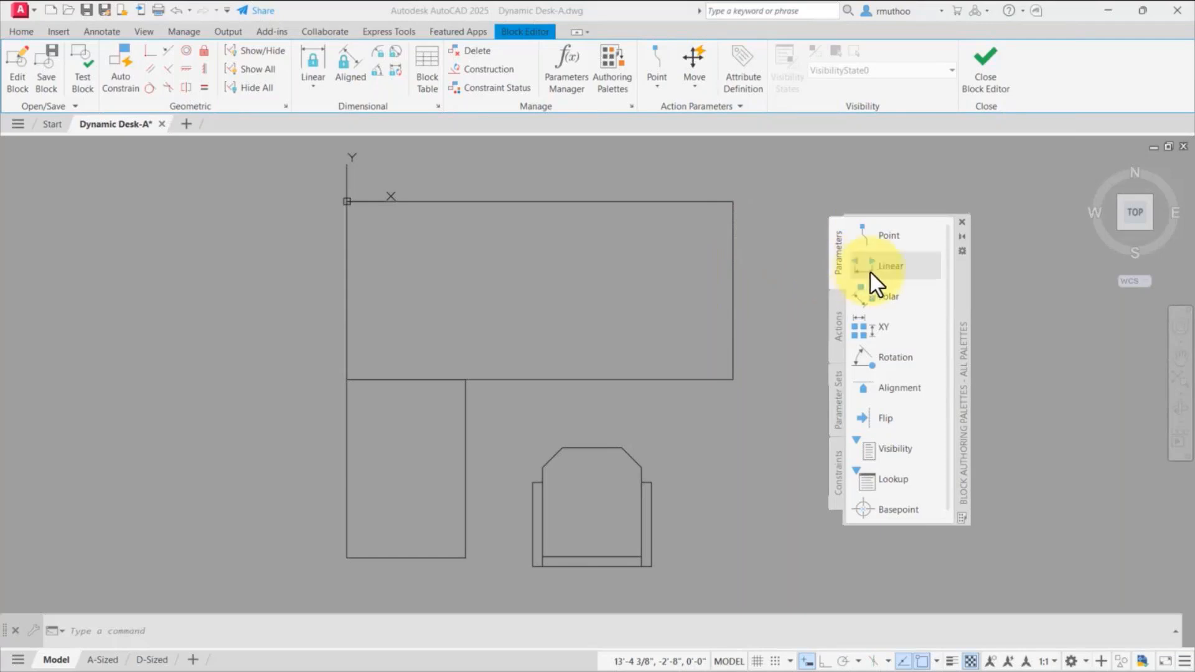
Step: Add a linear parameter from the desktop's upper-left corner to its upper-right corner, with the label placed above the top edge
{"action": "left_click", "coordinate": [892, 280]}
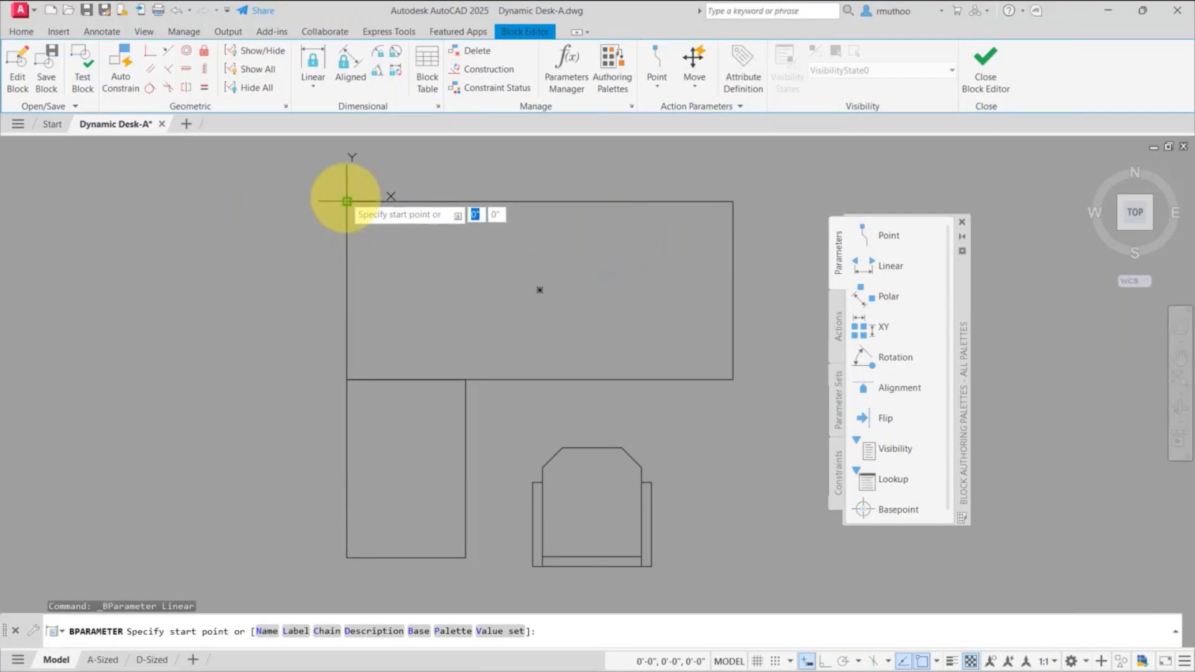
{"action": "left_click", "coordinate": [347, 201]}
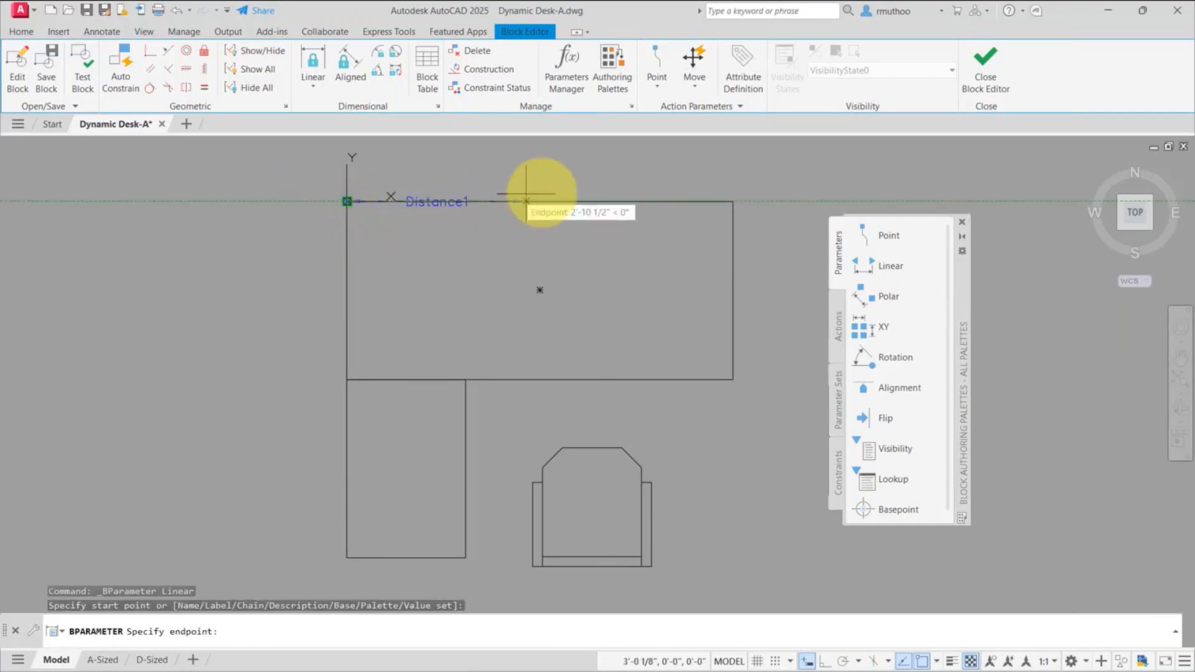
{"action": "left_click", "coordinate": [734, 201]}
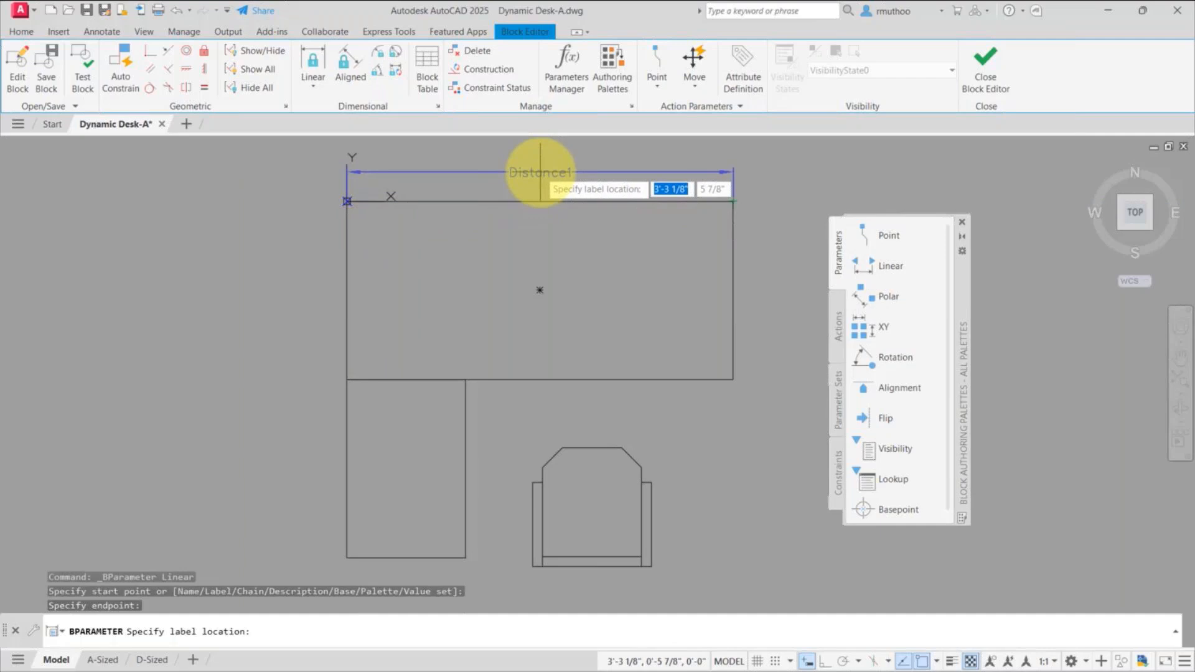
{"action": "left_click", "coordinate": [540, 173]}
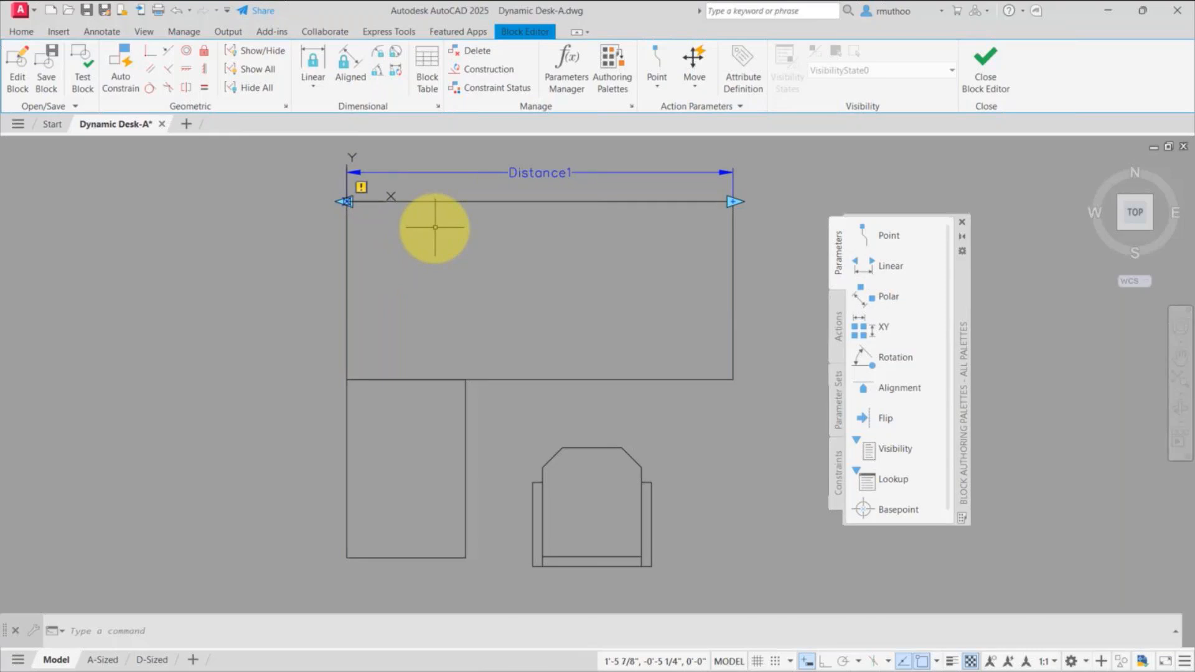
Step: Add a Stretch action to the linear parameter's right endpoint, framing and selecting the desktop's right end, and delete the parameter's left grip
{"action": "left_click", "coordinate": [838, 309]}
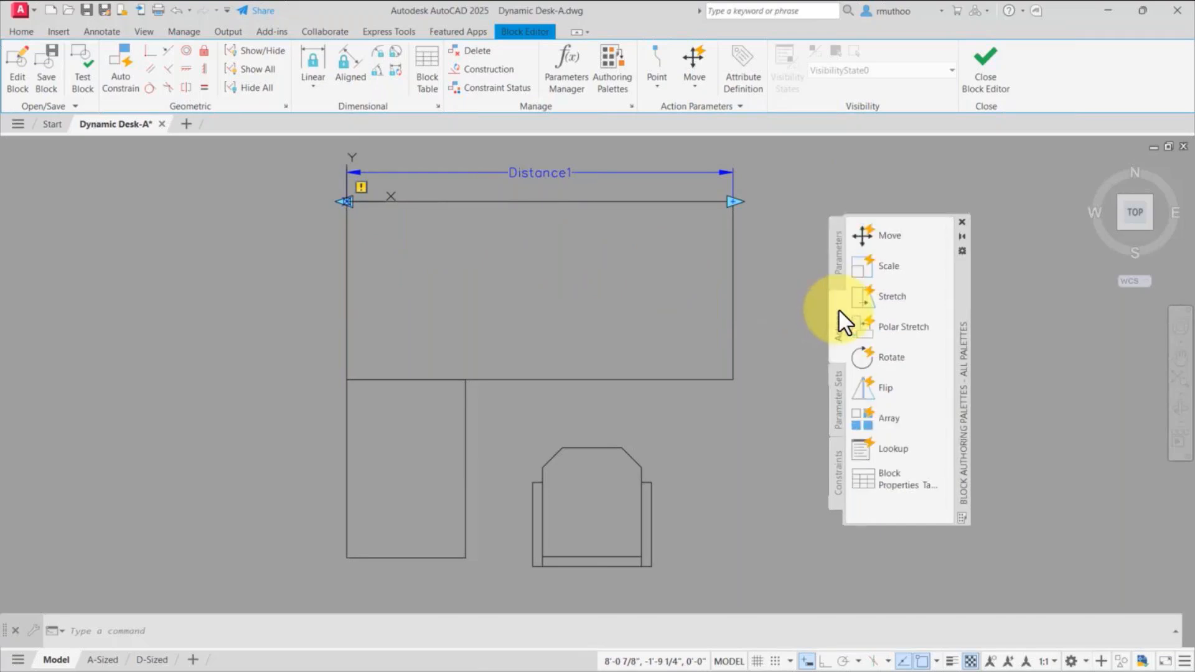
{"action": "left_click", "coordinate": [883, 296]}
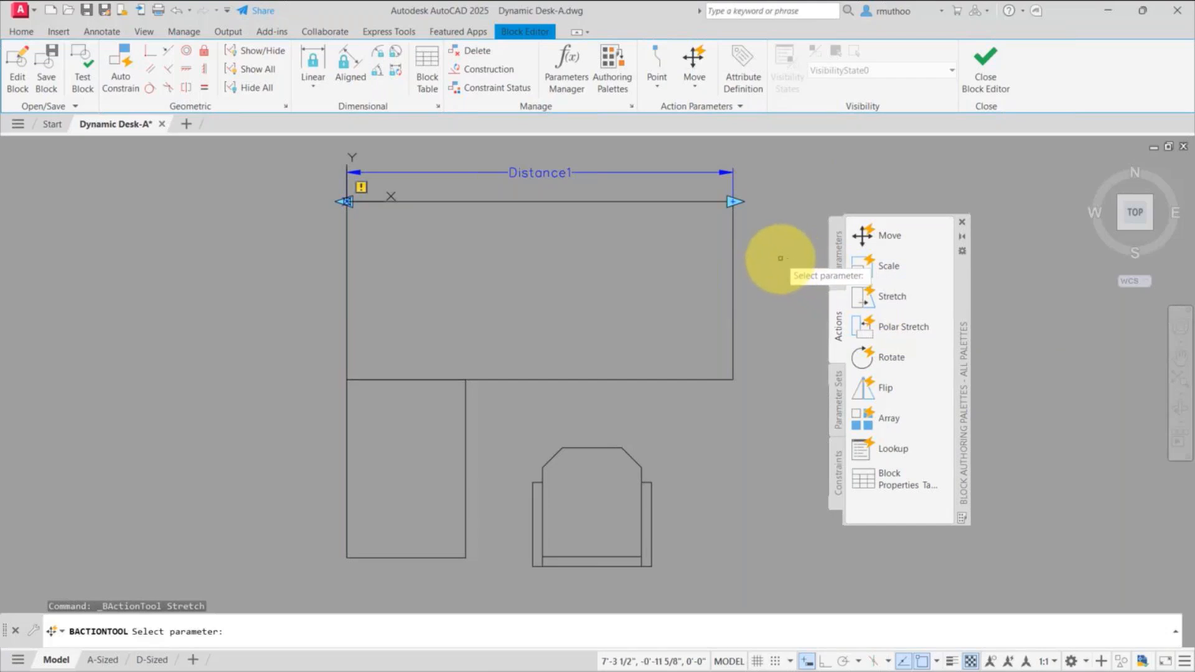
{"action": "left_click", "coordinate": [545, 173]}
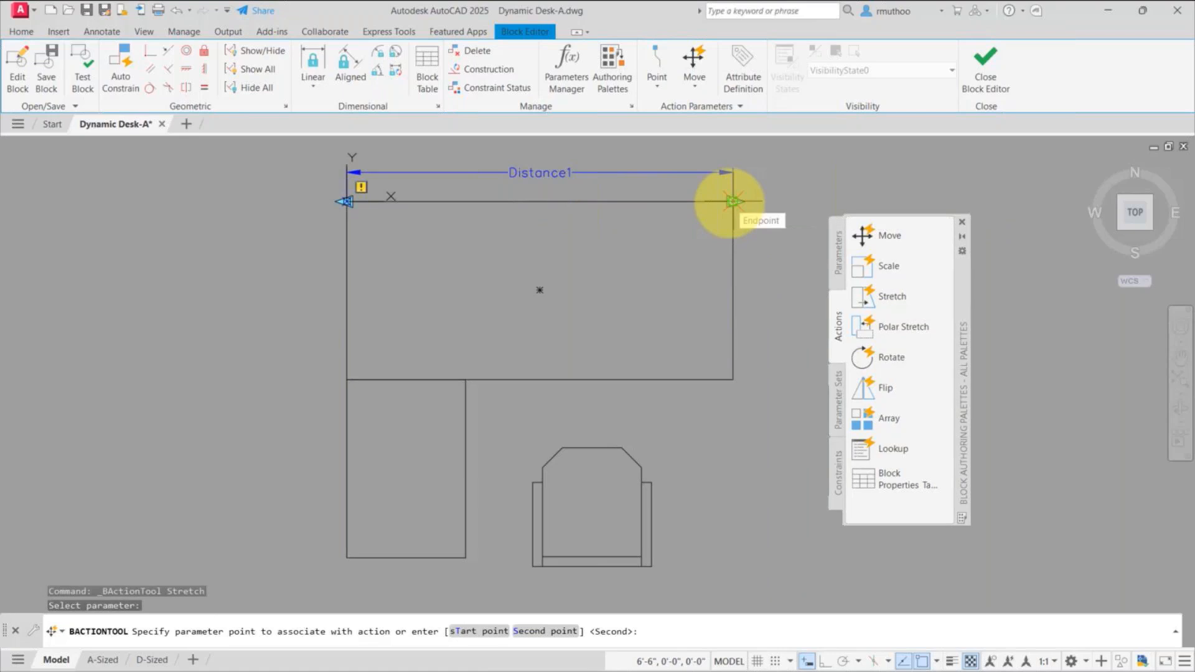
{"action": "left_click", "coordinate": [733, 201]}
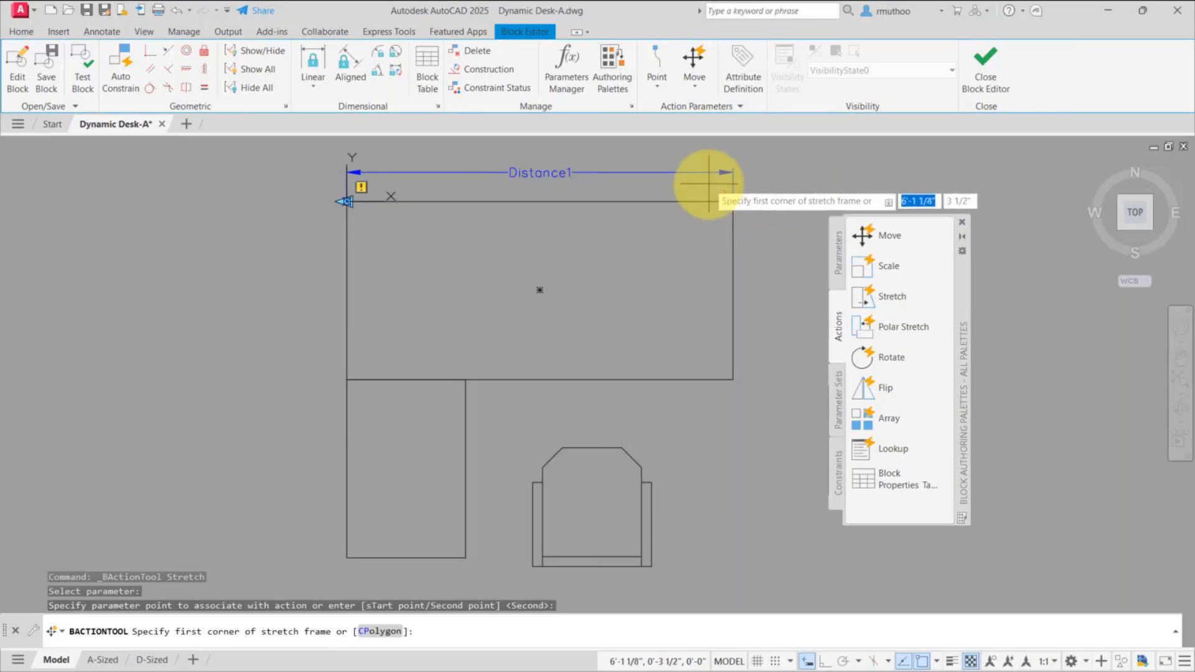
{"action": "left_click", "coordinate": [708, 182]}
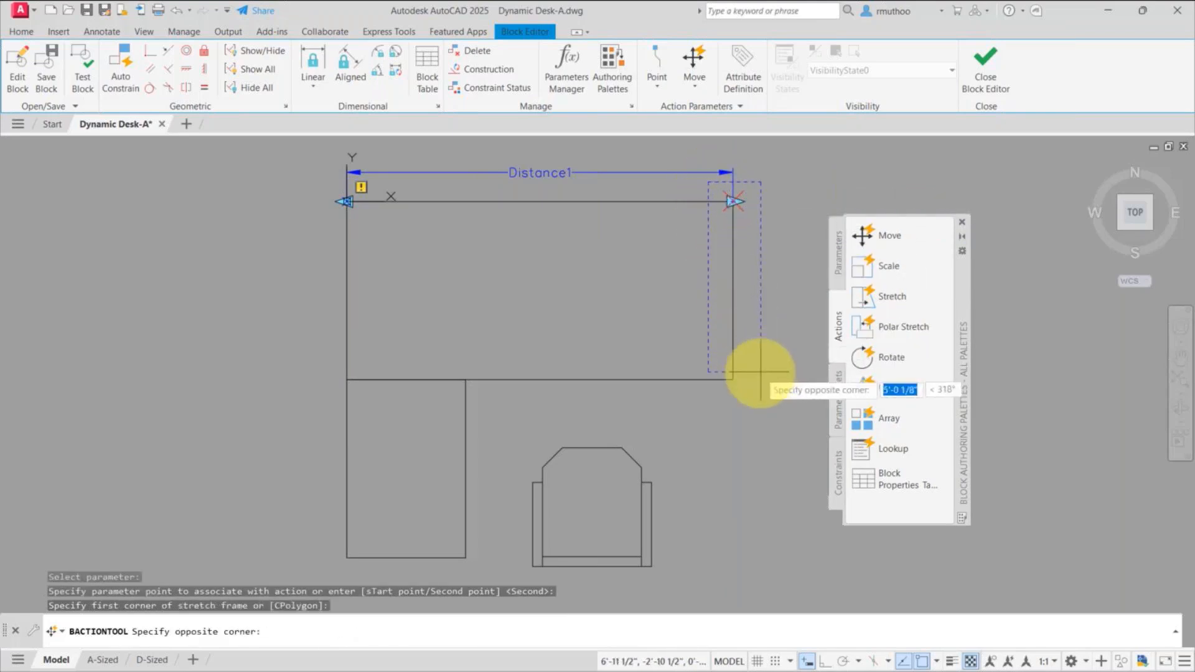
{"action": "left_click", "coordinate": [758, 403]}
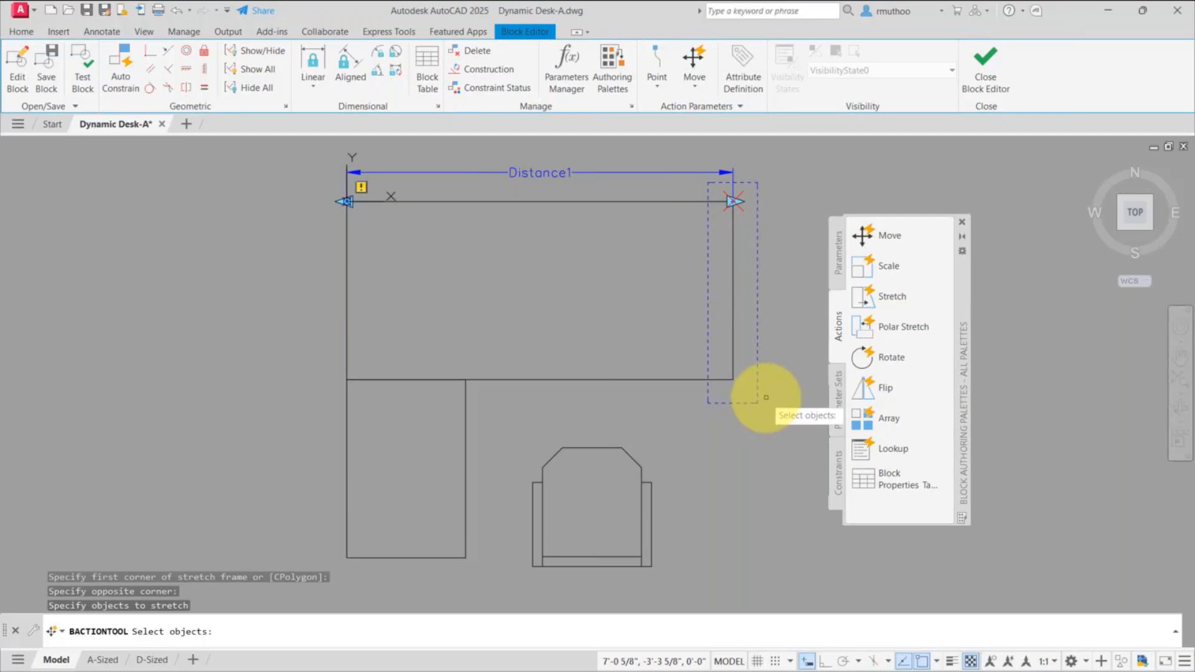
{"action": "left_click", "coordinate": [766, 179]}
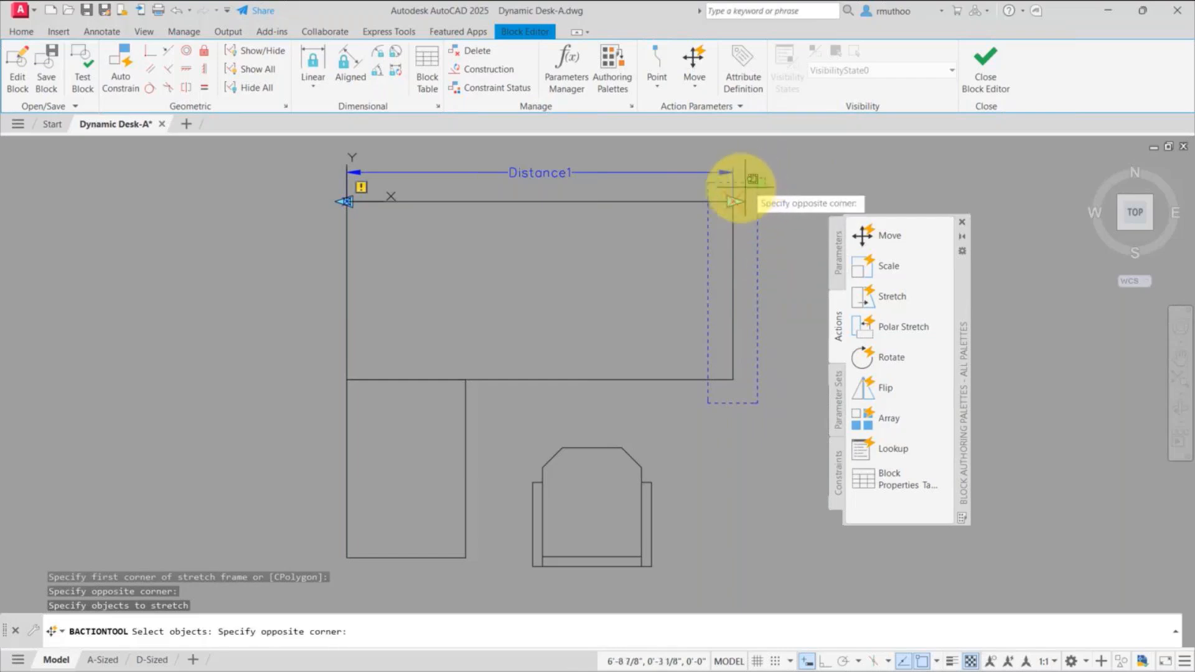
{"action": "left_click", "coordinate": [698, 414]}
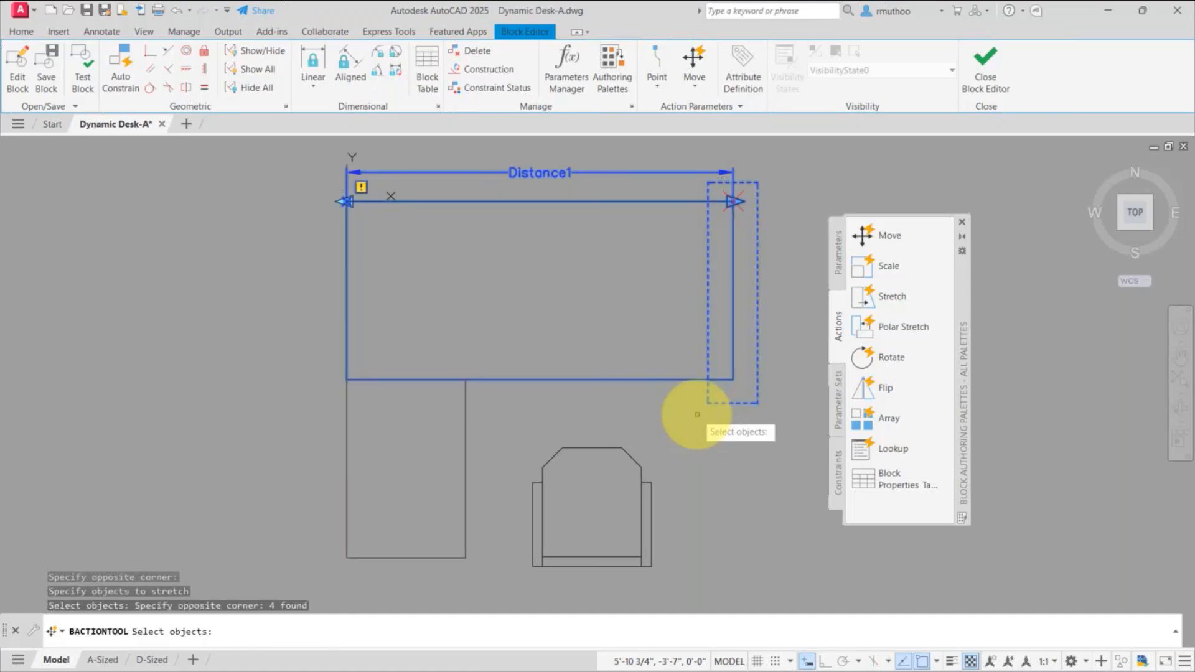
{"action": "key", "text": "Return"}
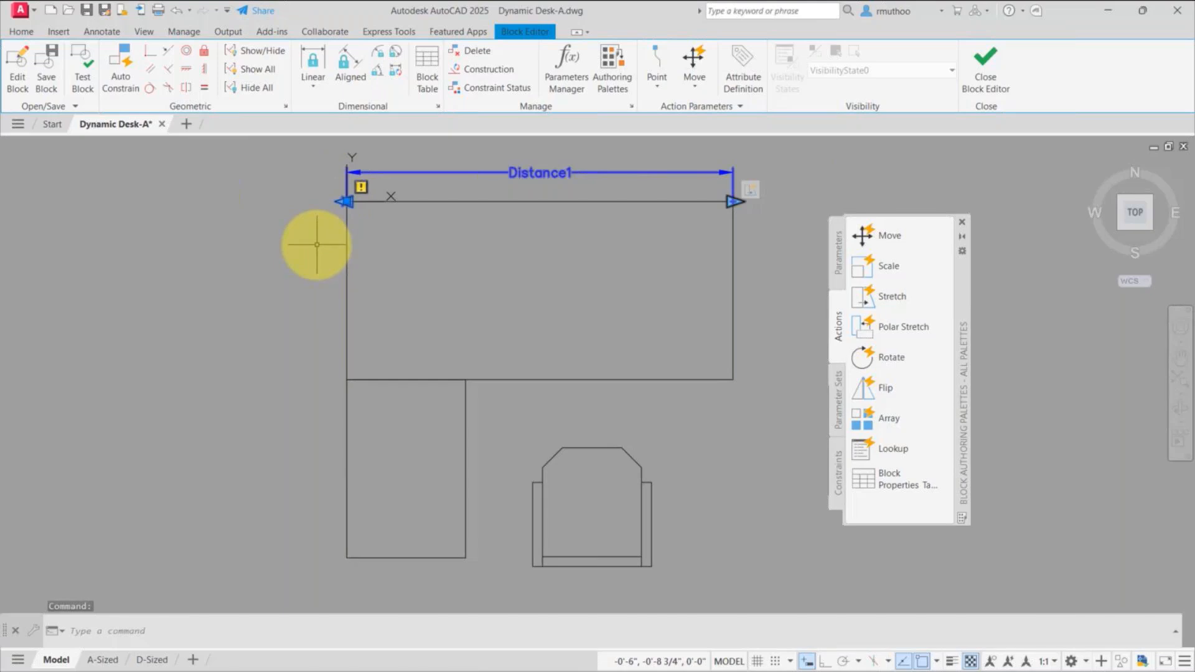
{"action": "key", "text": "Delete"}
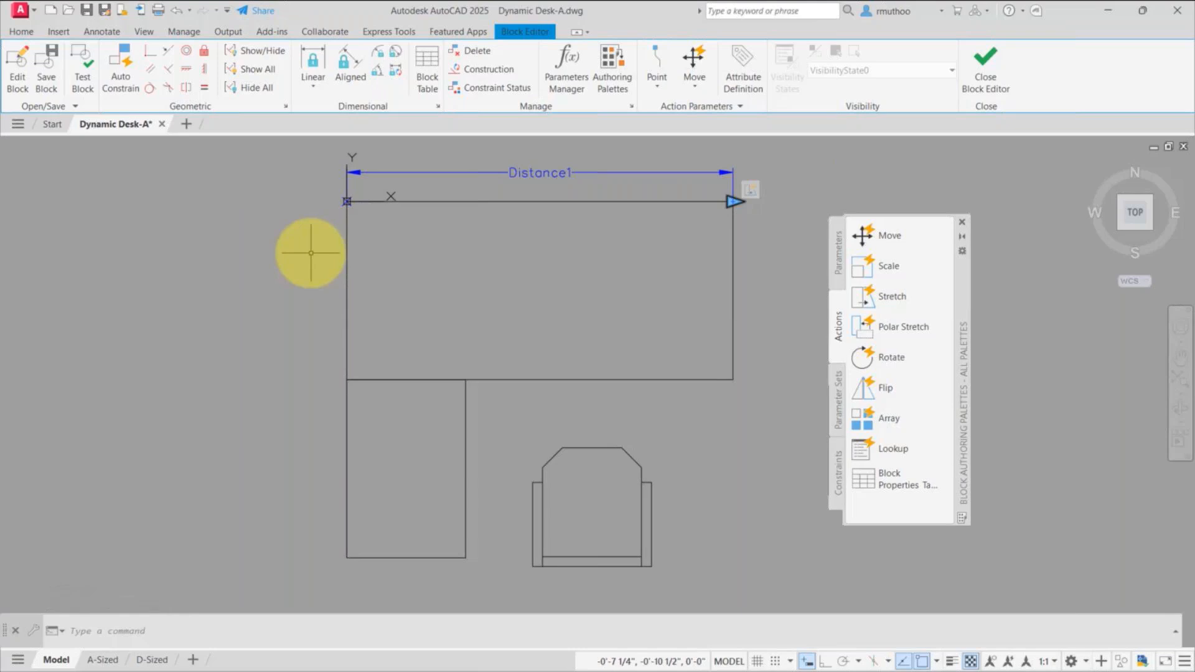
Step: Add a perpendicular alignment parameter based at the desktop's upper-left corner and directed along the top edge to the upper-right corner
{"action": "left_click", "coordinate": [839, 251]}
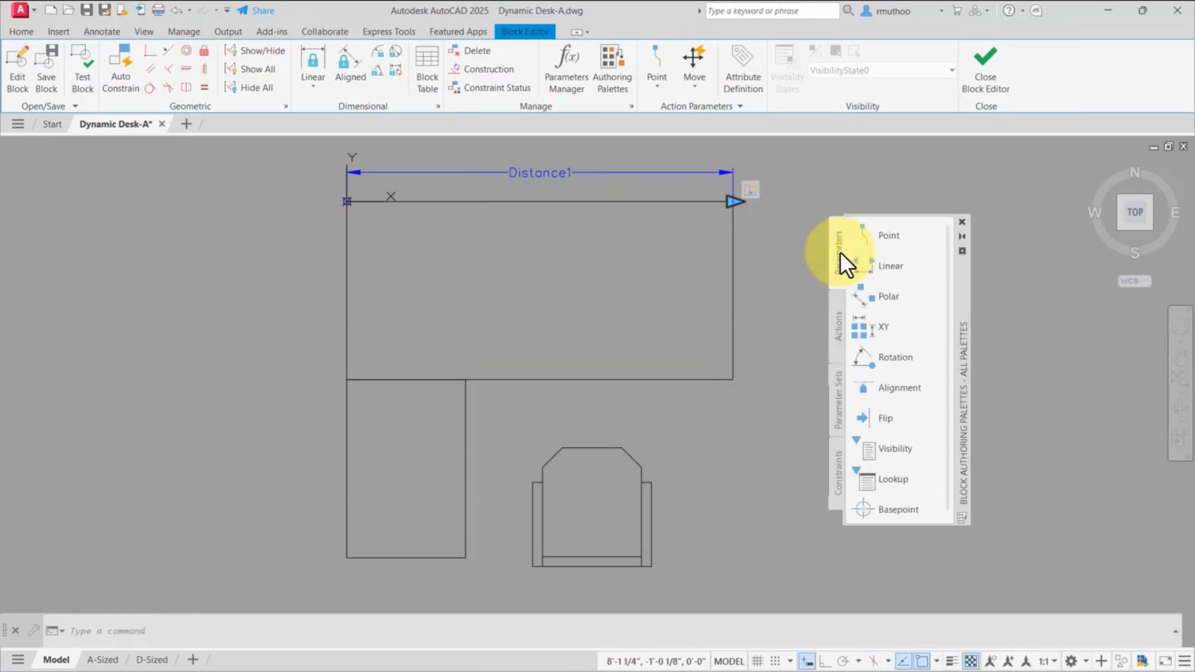
{"action": "left_click", "coordinate": [893, 385]}
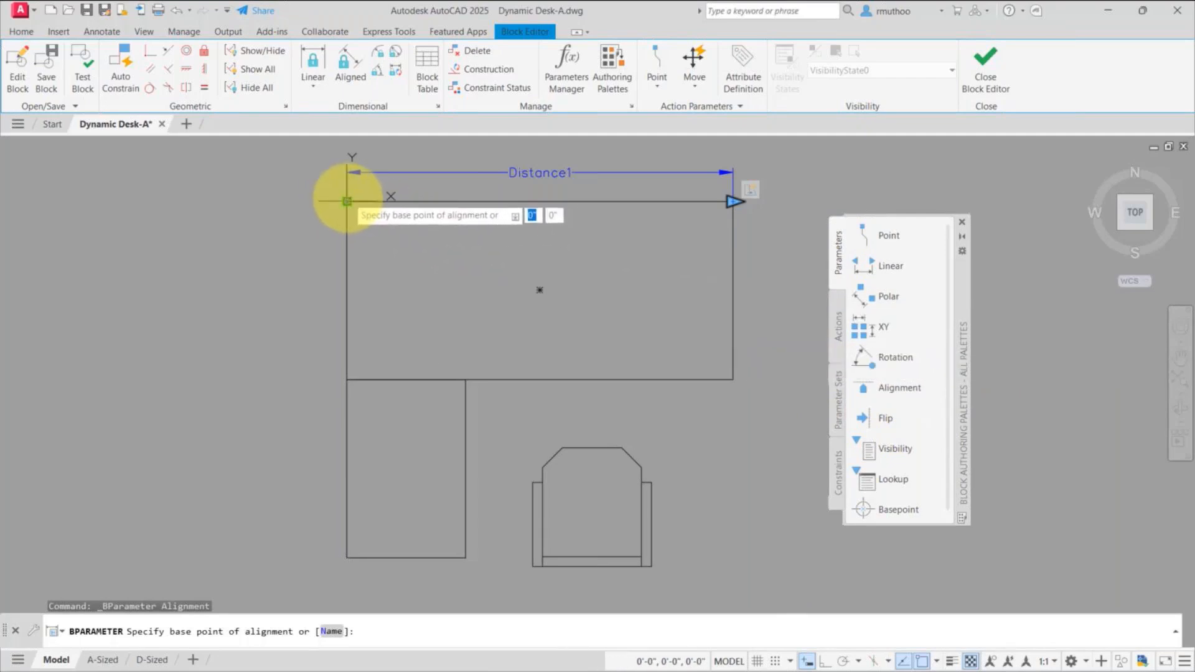
{"action": "left_click", "coordinate": [347, 201]}
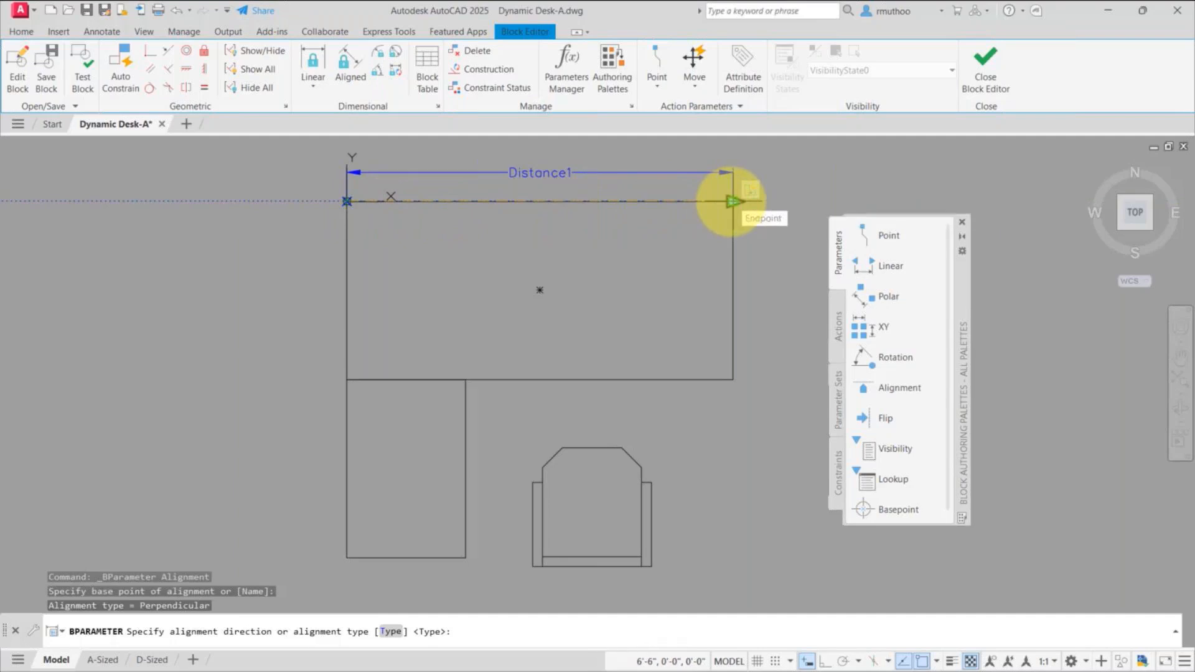
{"action": "left_click", "coordinate": [733, 201]}
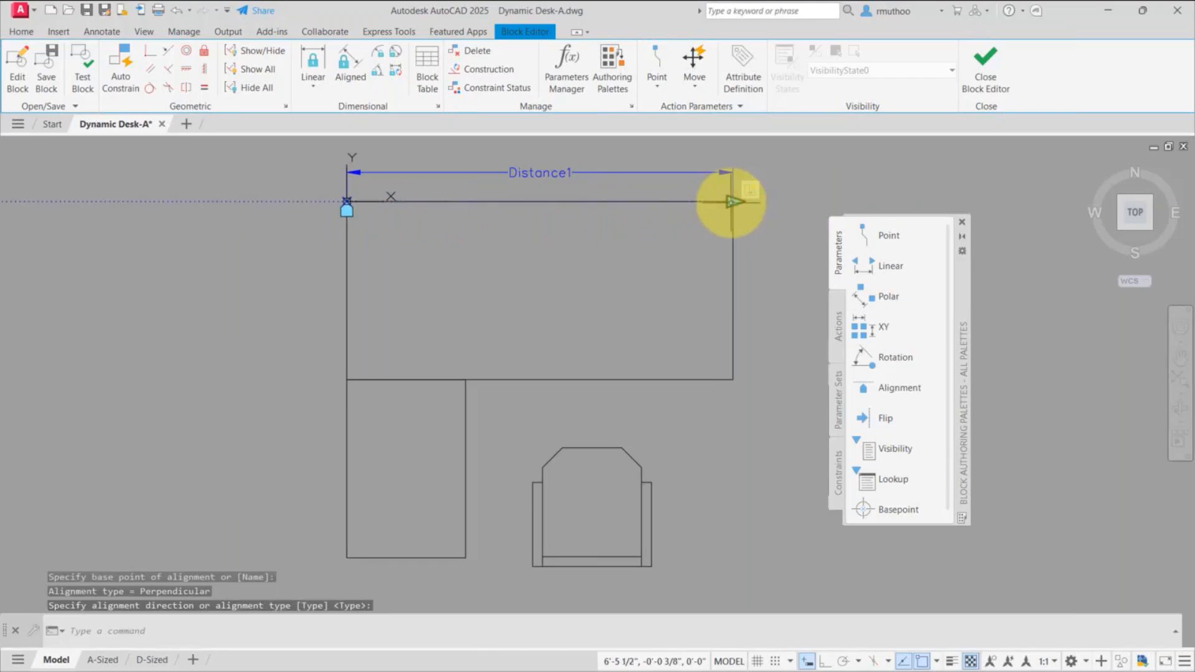
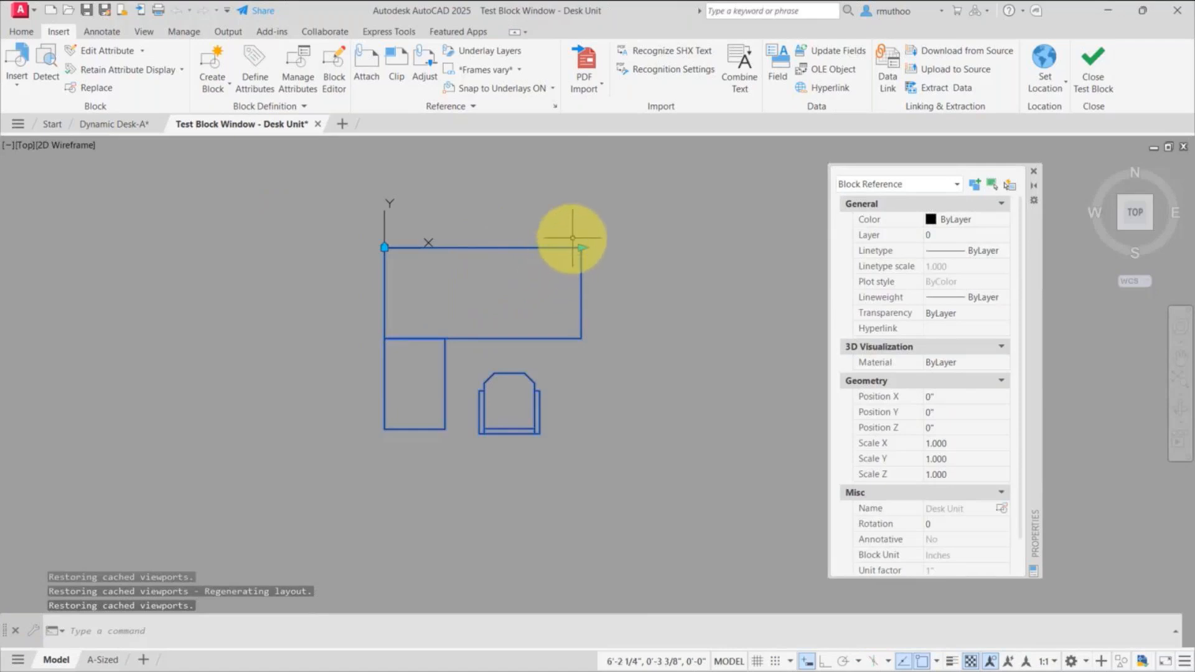
Step: Test the desk block by stretching the desktop to the right with its width grip, and close the test block window
{"action": "left_click", "coordinate": [581, 247]}
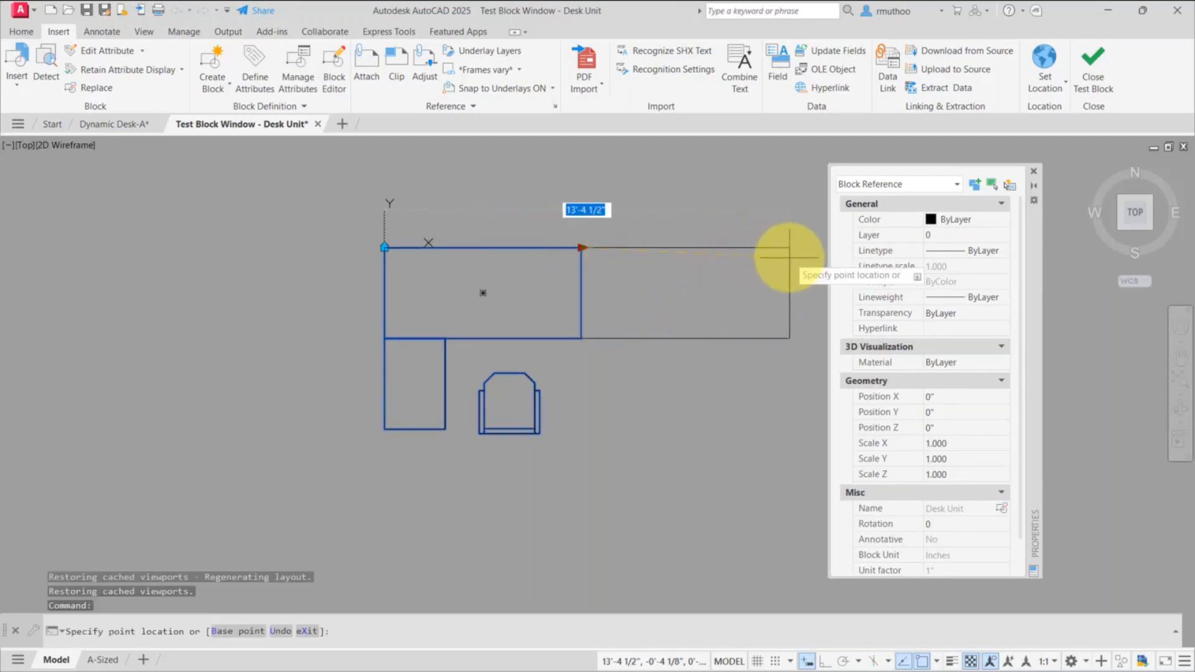
{"action": "type", "text": "13"}
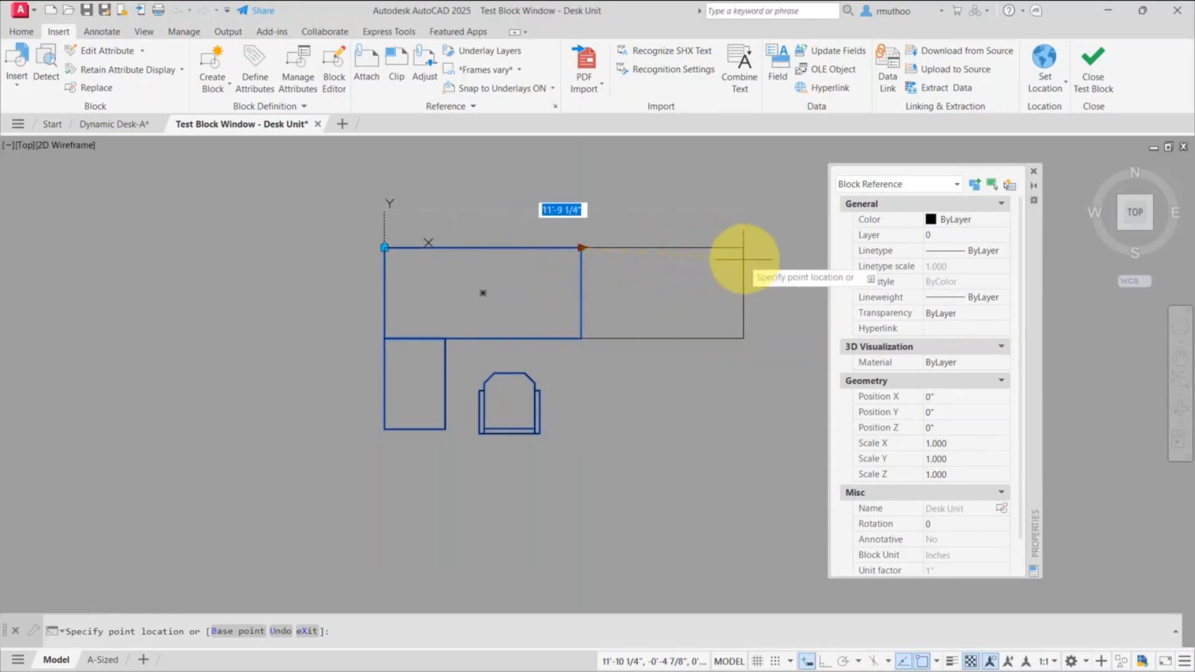
{"action": "left_click", "coordinate": [807, 263]}
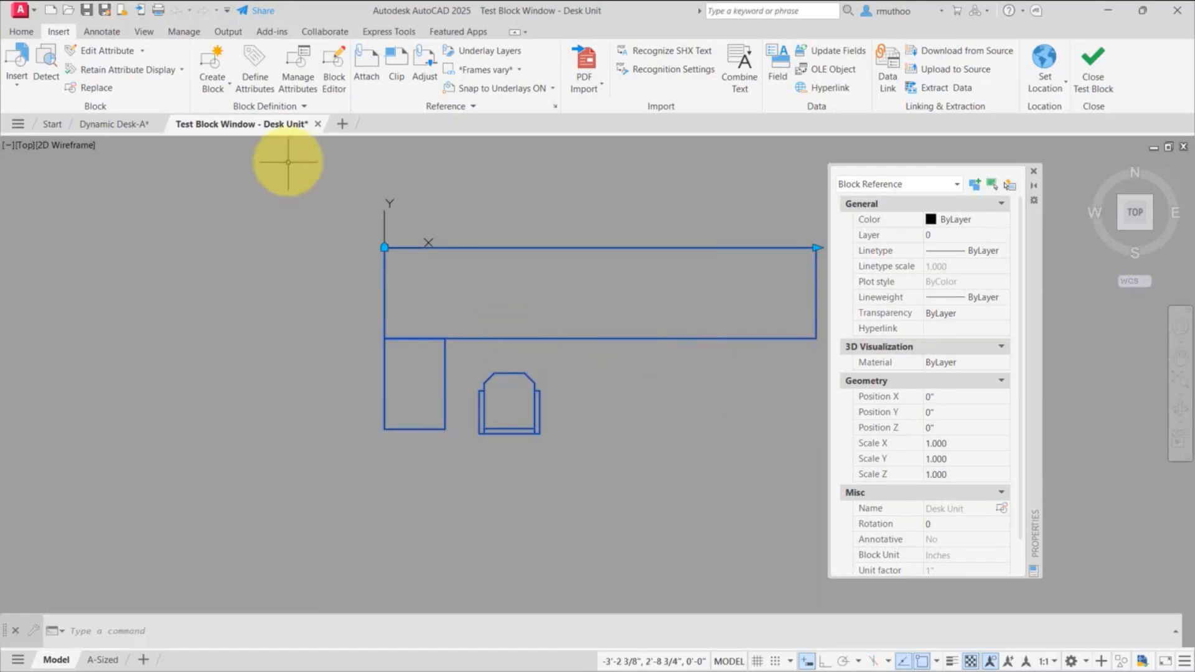
{"action": "left_click", "coordinate": [317, 123]}
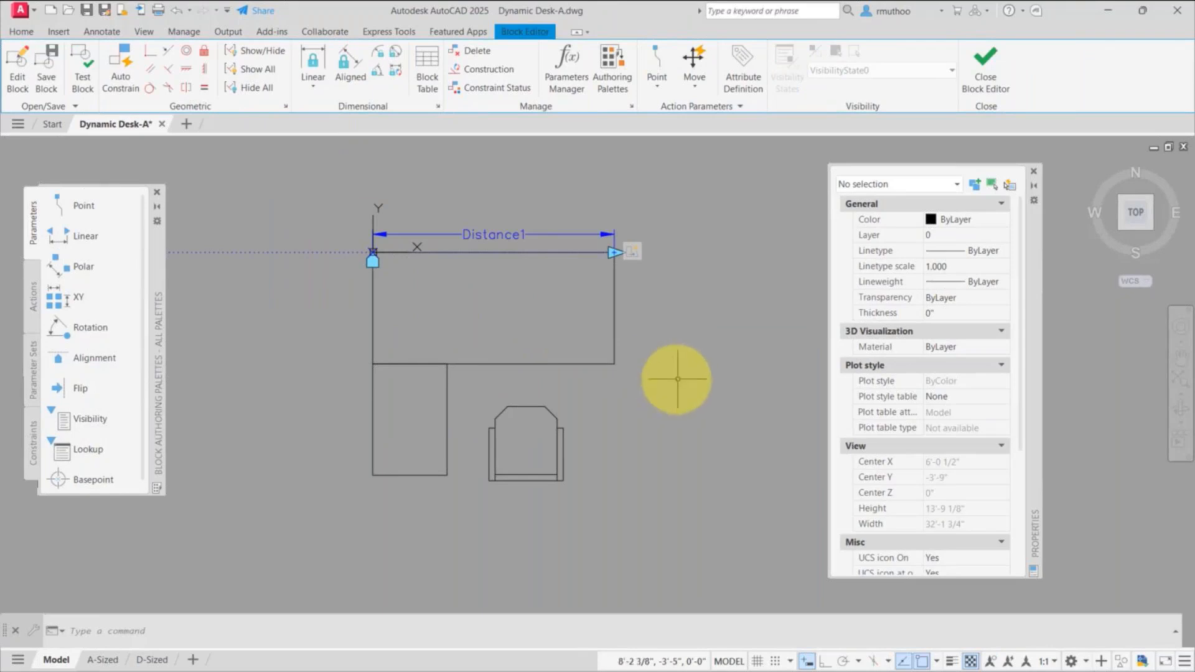
Step: Set the desktop's linear parameter to the Increment distance type with a distance increment of 1'
{"action": "left_click", "coordinate": [494, 234]}
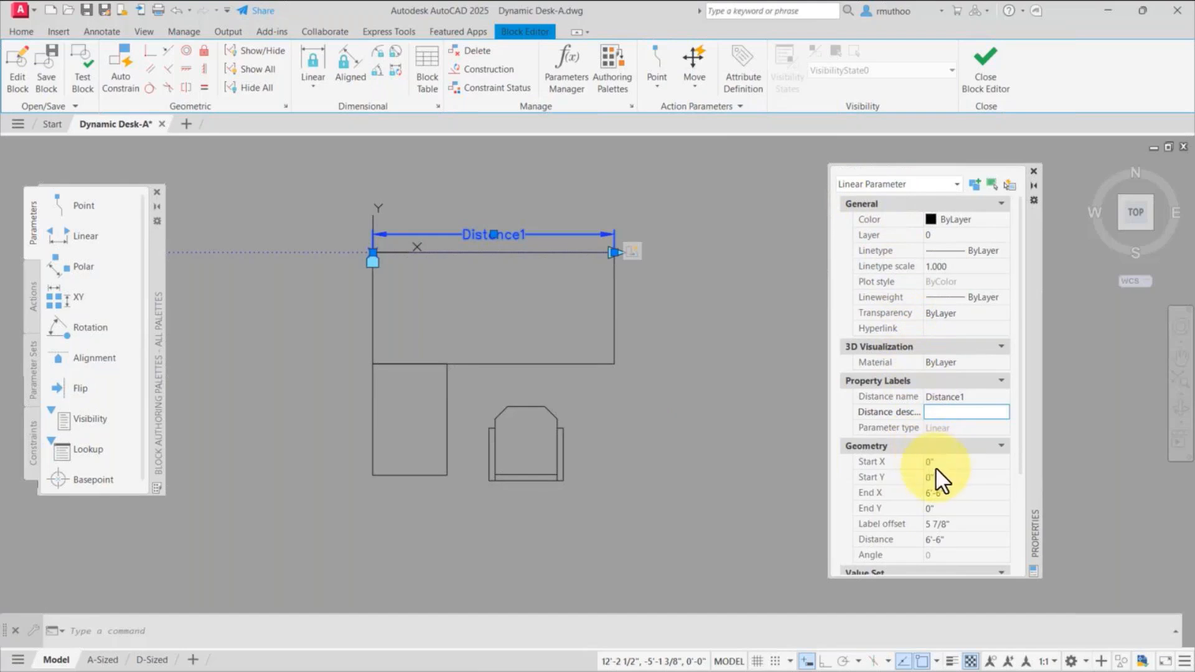
{"action": "scroll", "coordinate": [959, 461], "scroll_direction": "down", "scroll_amount": 5}
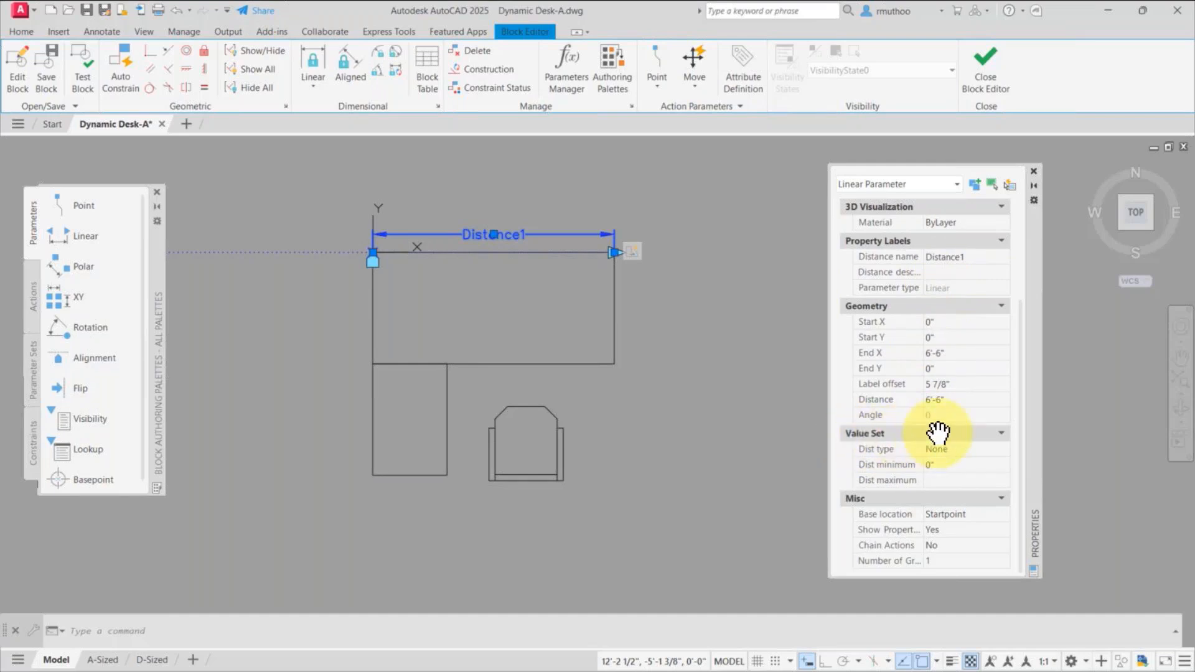
{"action": "left_click", "coordinate": [952, 448]}
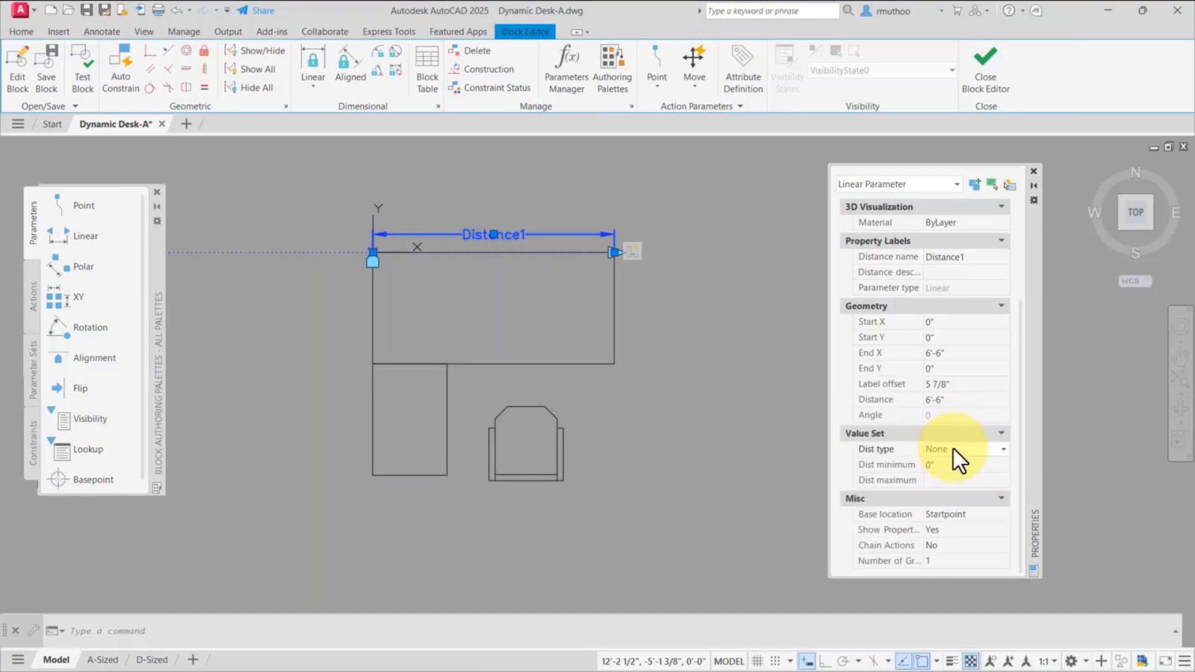
{"action": "left_click", "coordinate": [1005, 448]}
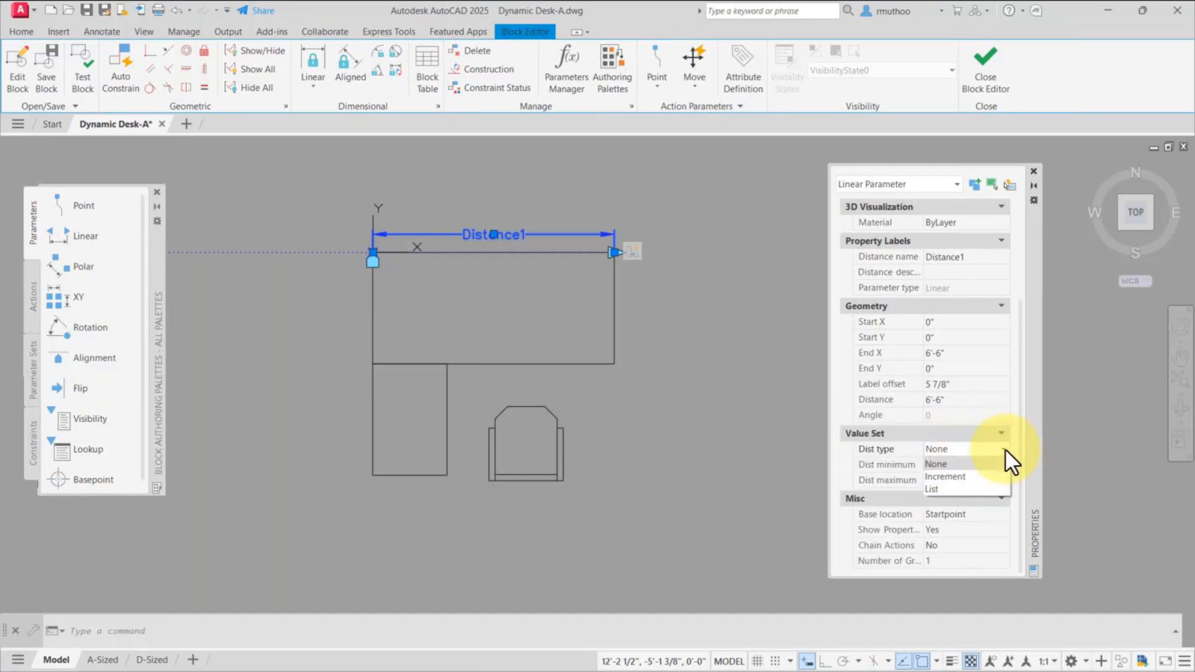
{"action": "left_click", "coordinate": [955, 476]}
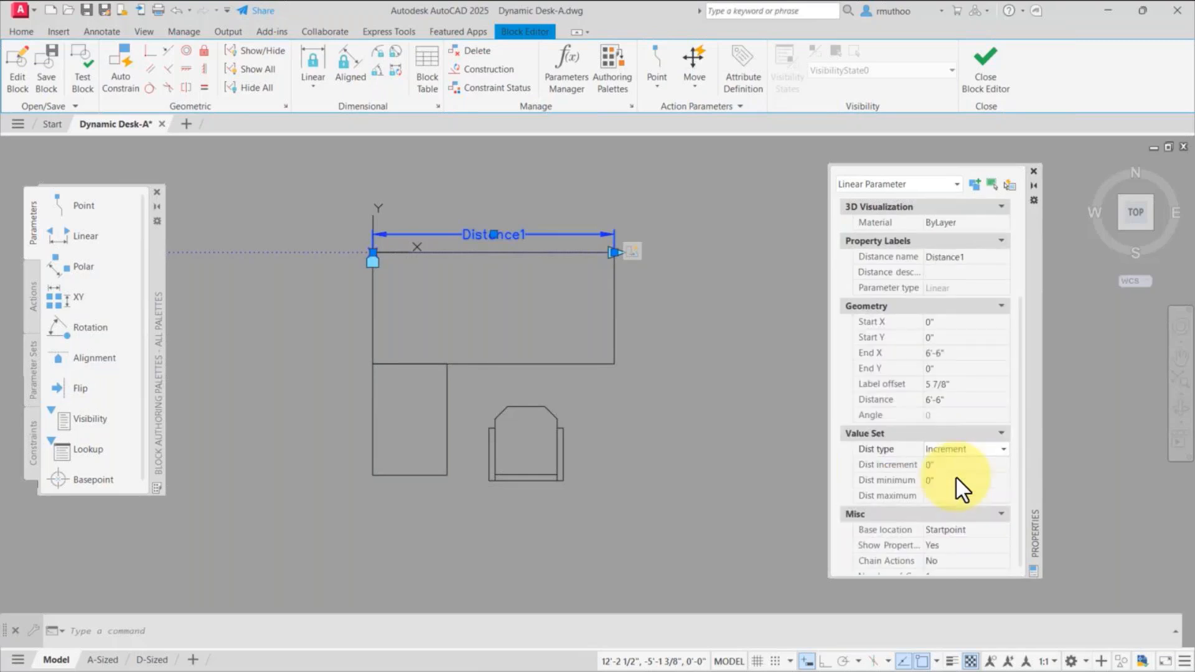
{"action": "left_click", "coordinate": [933, 465]}
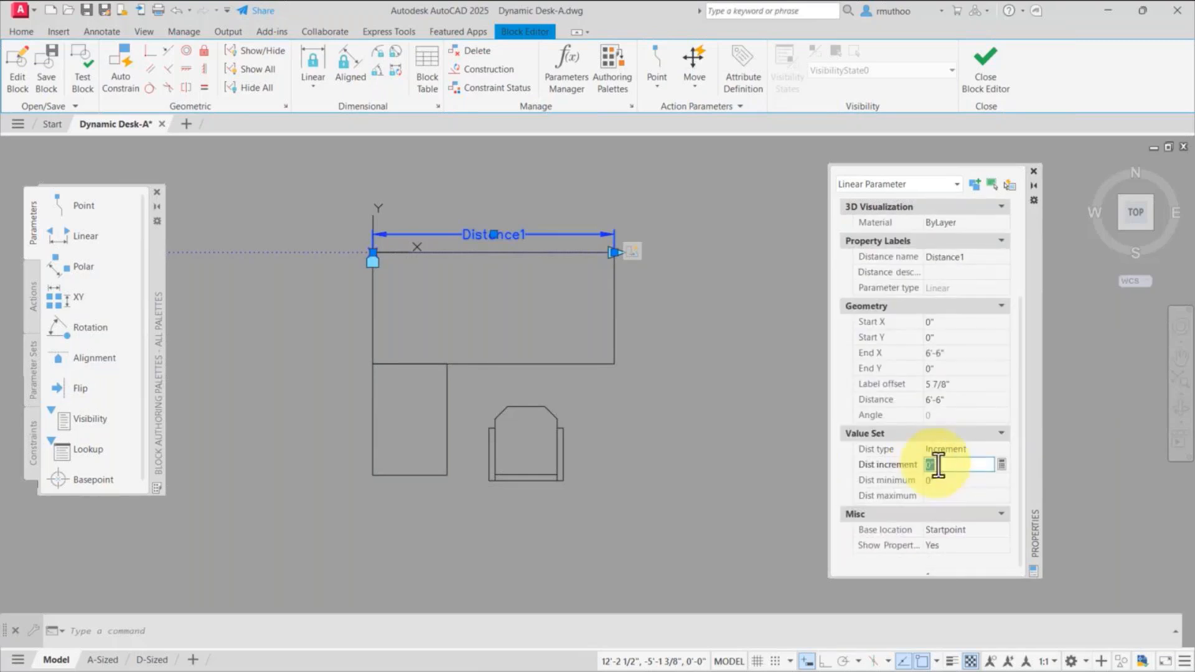
{"action": "type", "text": "1"}
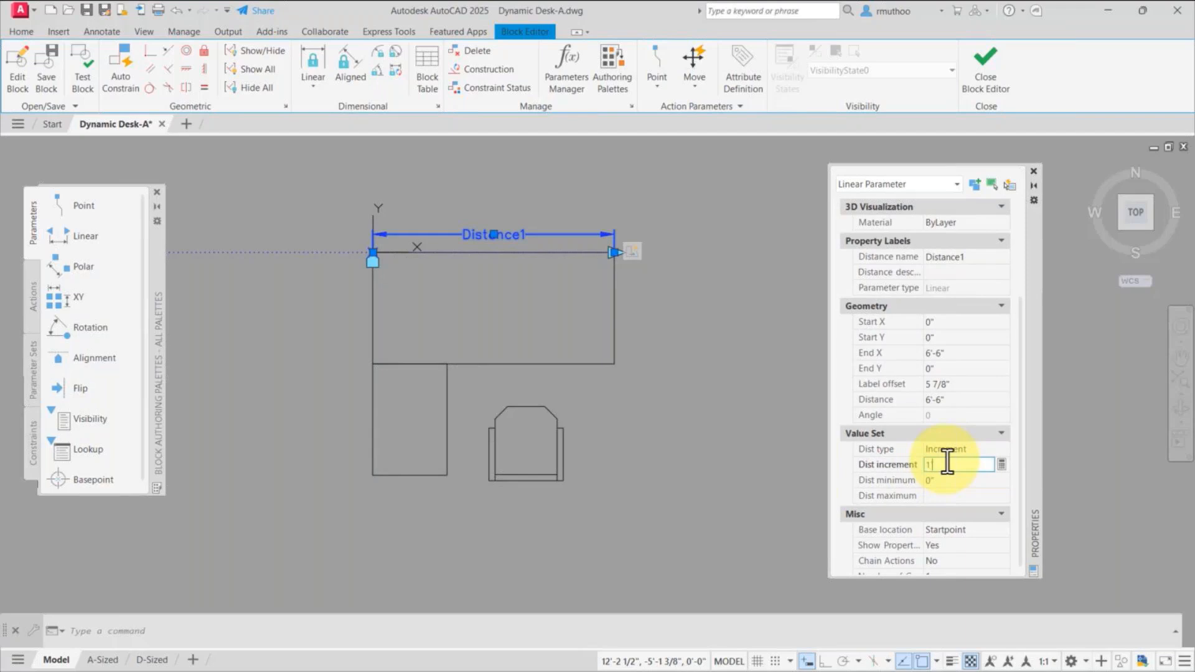
{"action": "key", "text": "Tab"}
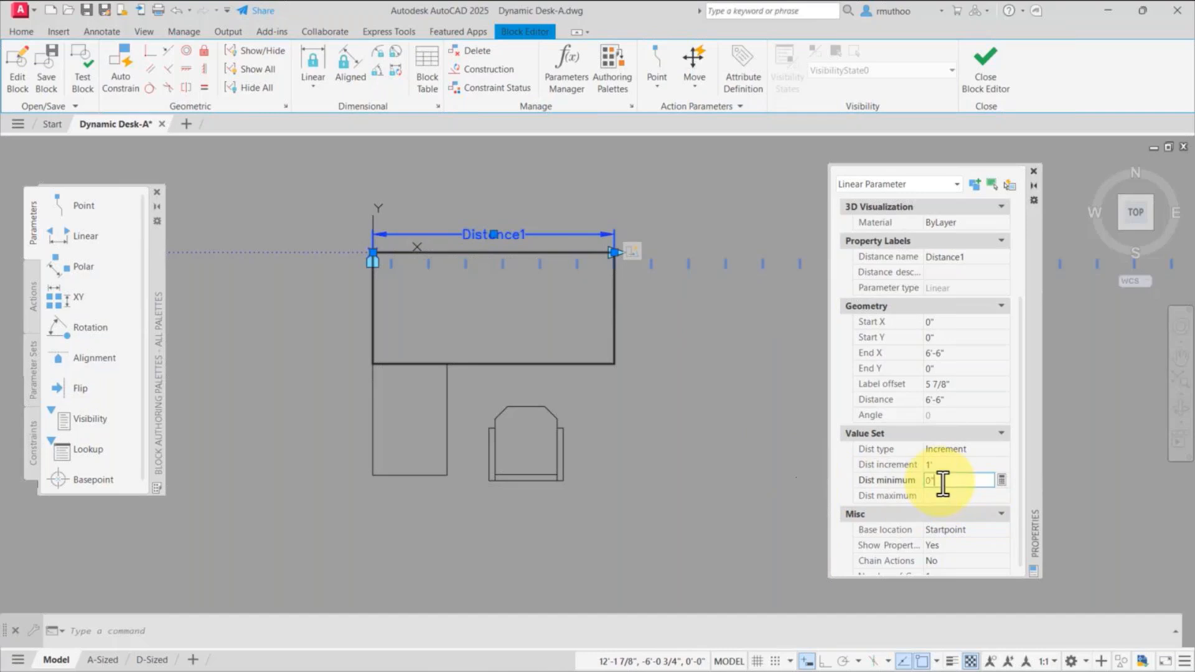
Step: Limit the linear parameter's distance to a minimum of 6' and a maximum of 12'
{"action": "left_click_drag", "start_coordinate": [942, 480], "coordinate": [913, 479]}
{"action": "type", "text": "6"}
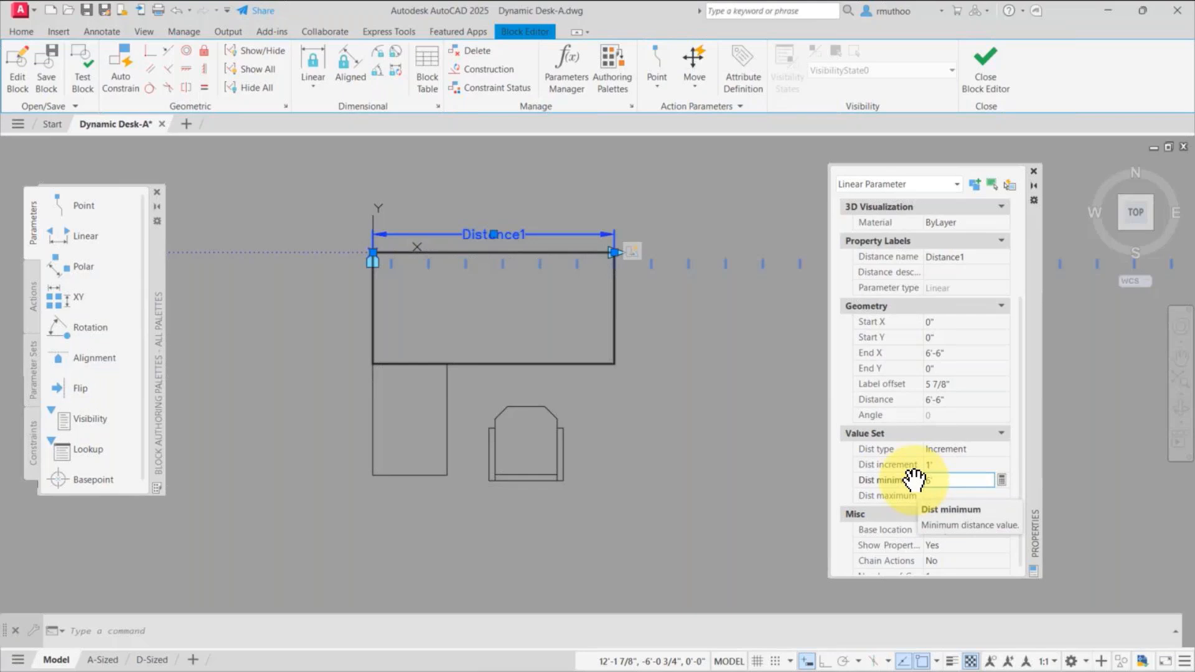
{"action": "key", "text": "Tab"}
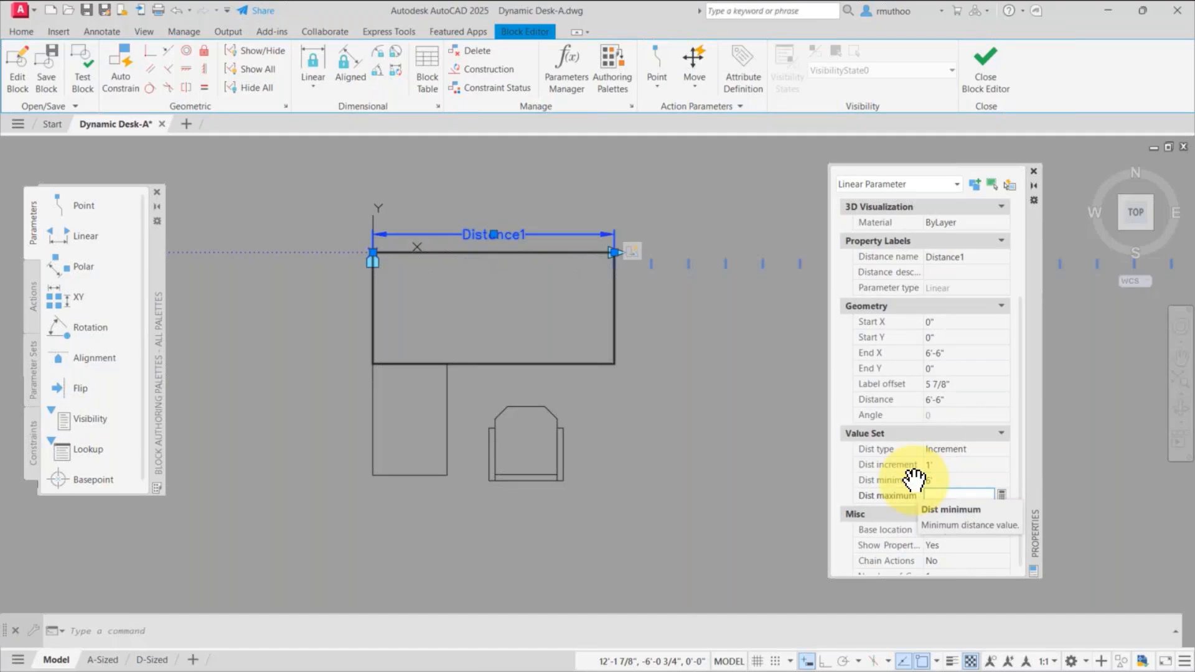
{"action": "type", "text": "12'"}
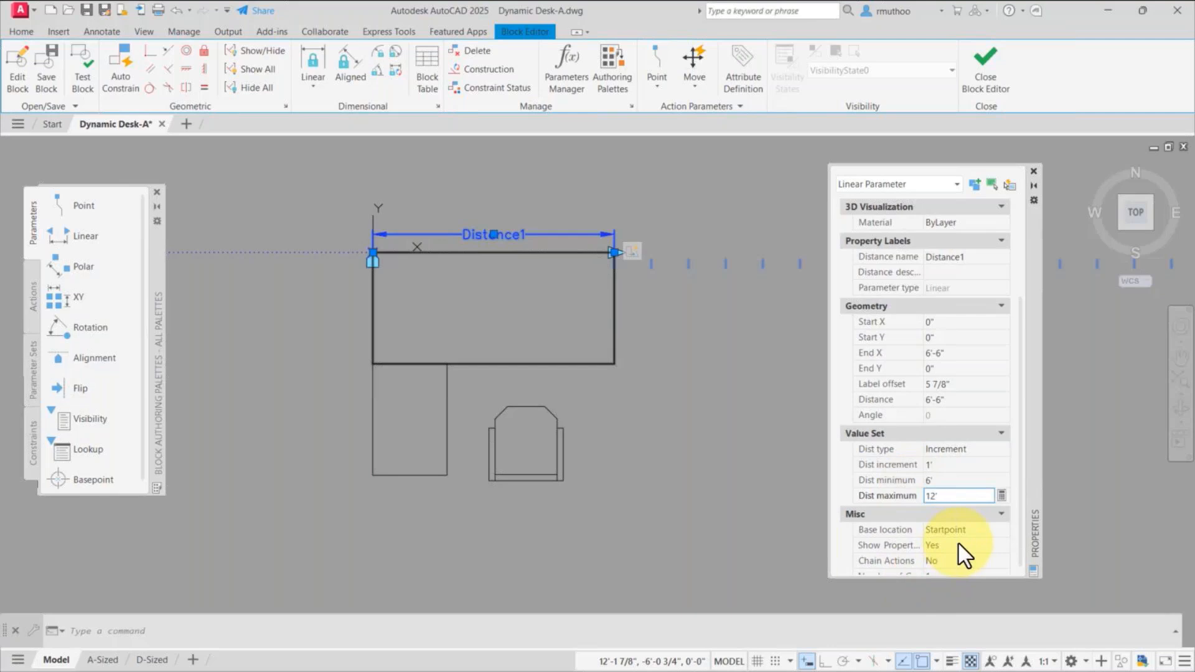
{"action": "key", "text": "Return"}
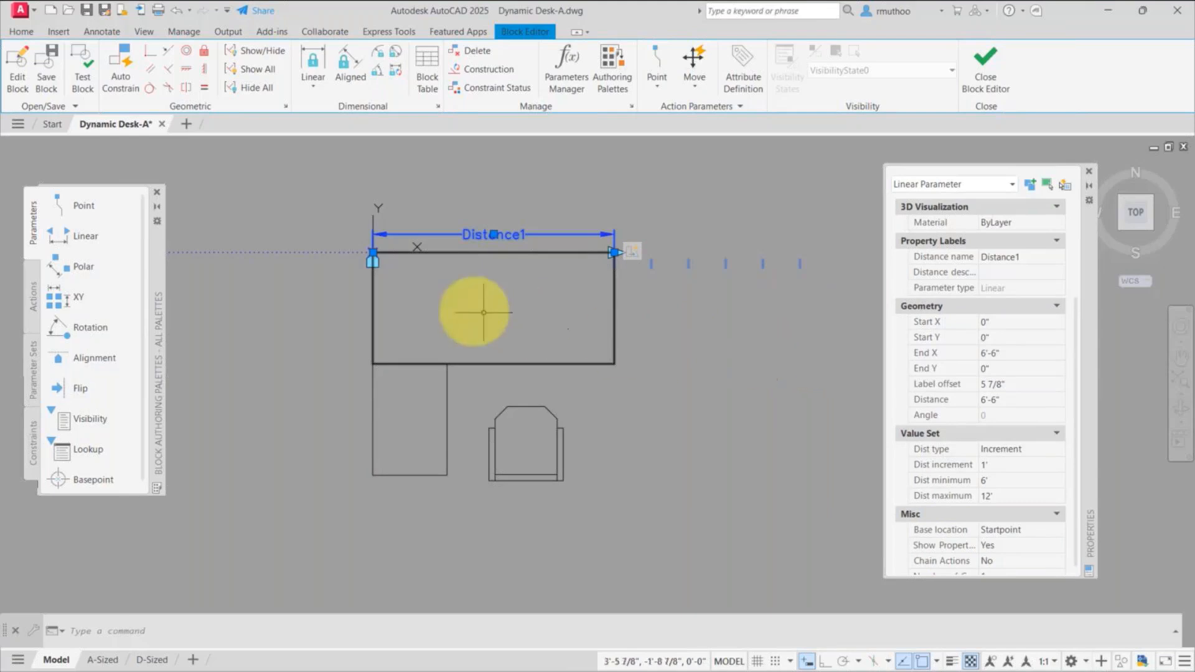
Step: Test the block by stretching the desktop along the increments to 11'-6", and close the test block window
{"action": "left_click", "coordinate": [81, 71]}
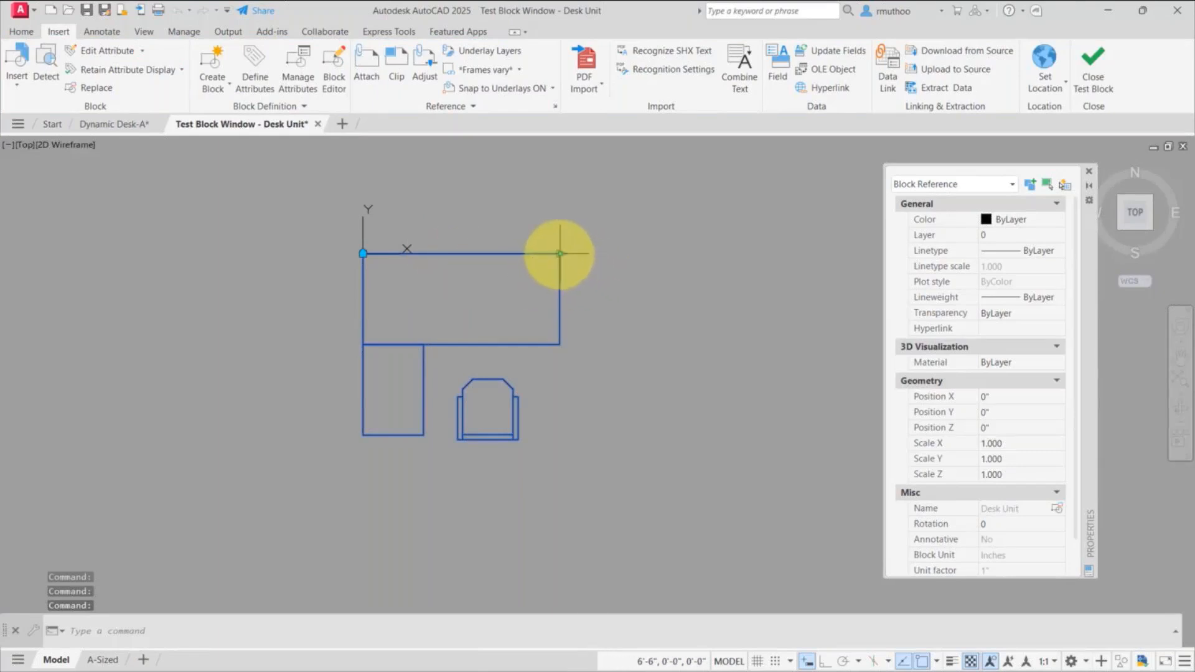
{"action": "left_click", "coordinate": [561, 254]}
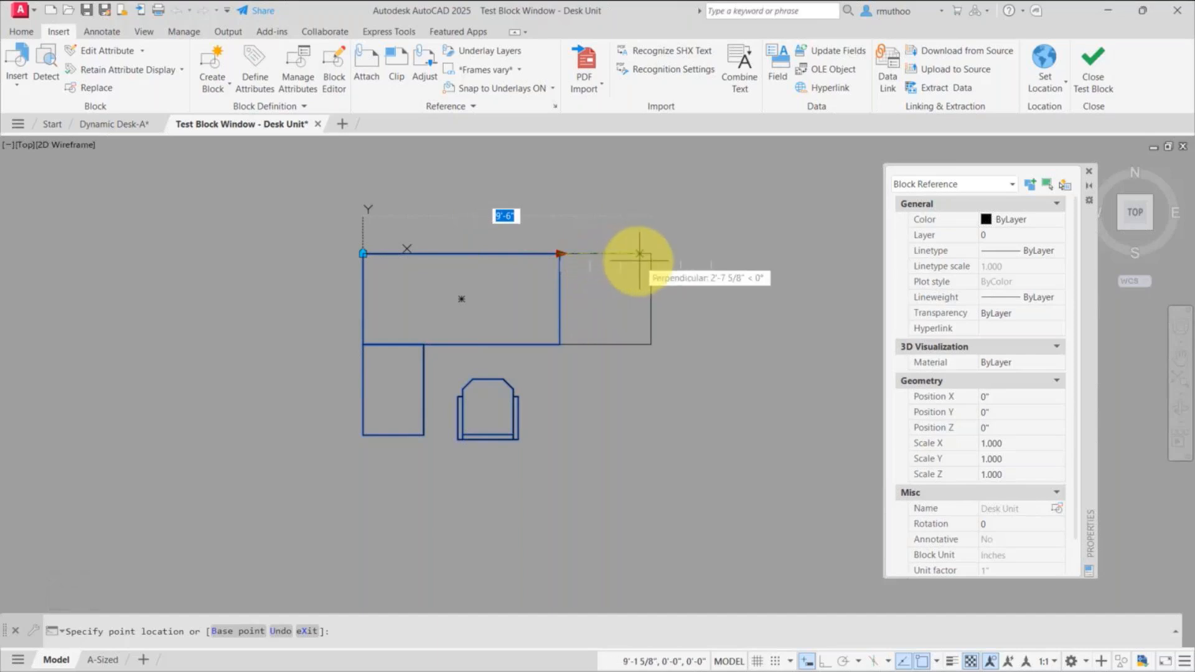
{"action": "left_click", "coordinate": [708, 264]}
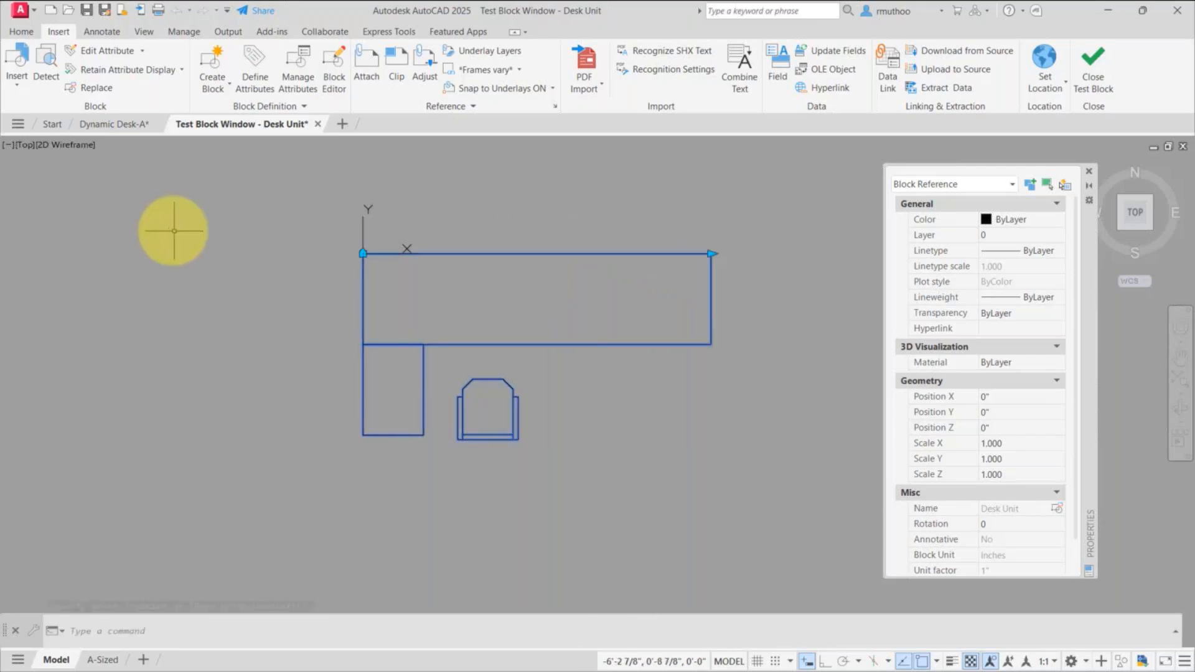
{"action": "left_click", "coordinate": [318, 124]}
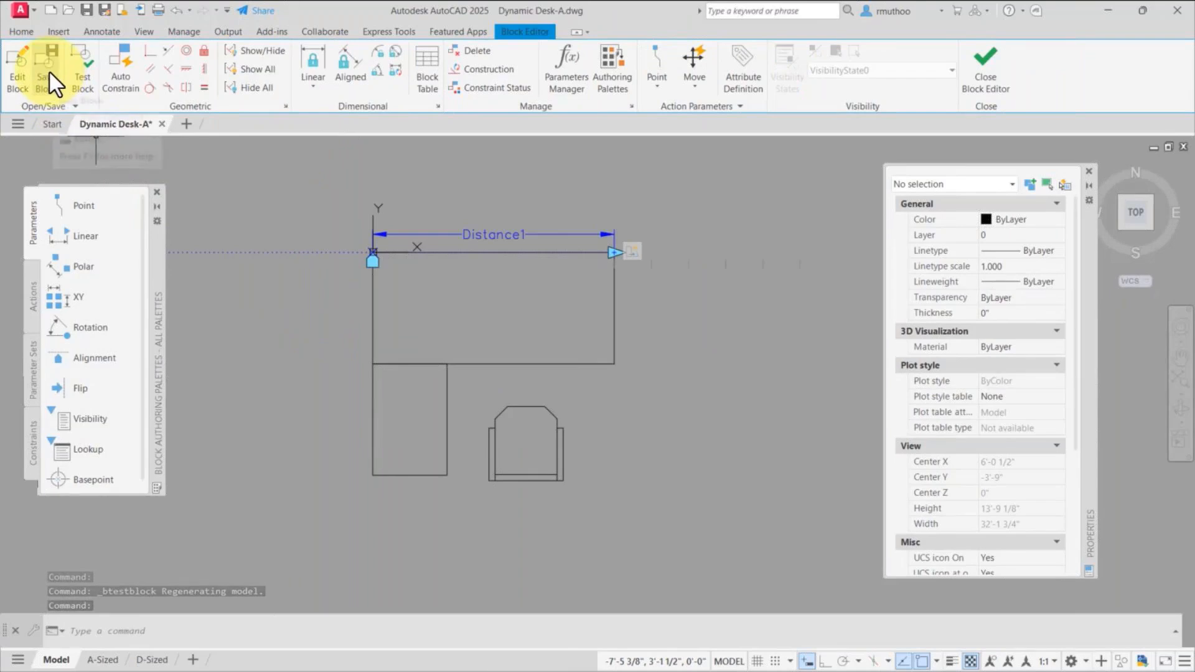
Step: Close the Block Editor for the desk block
{"action": "left_click", "coordinate": [991, 77]}
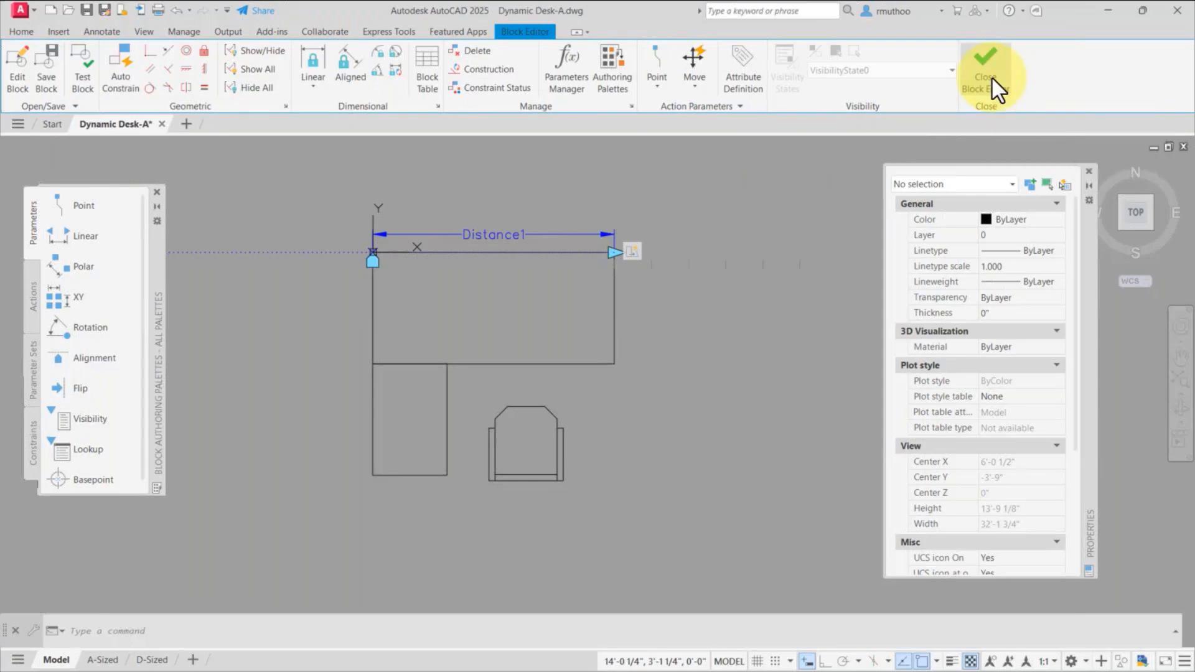